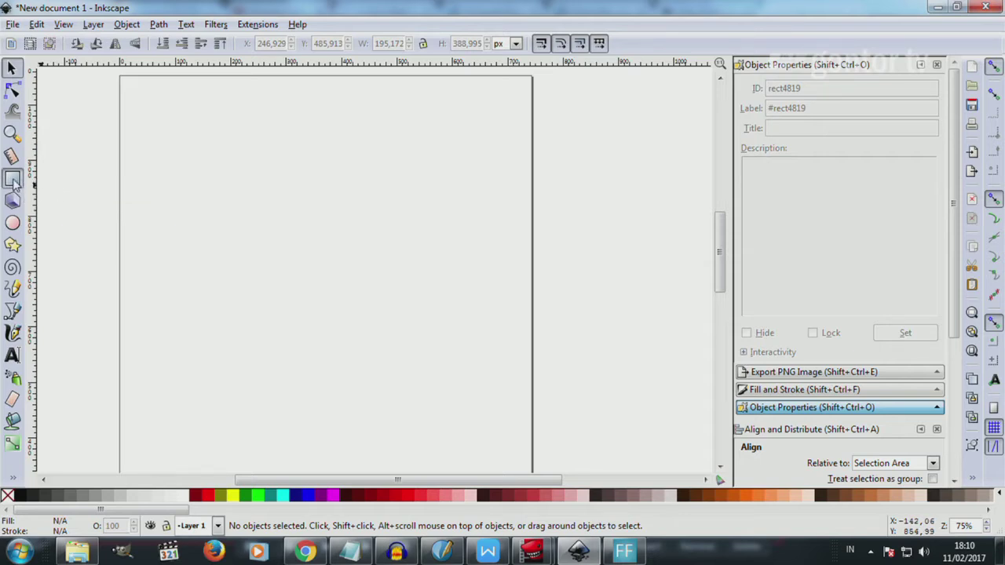
Step: Draw a 284.113 px mauve square on the page
click(12, 179)
drag(220, 158, 376, 320)
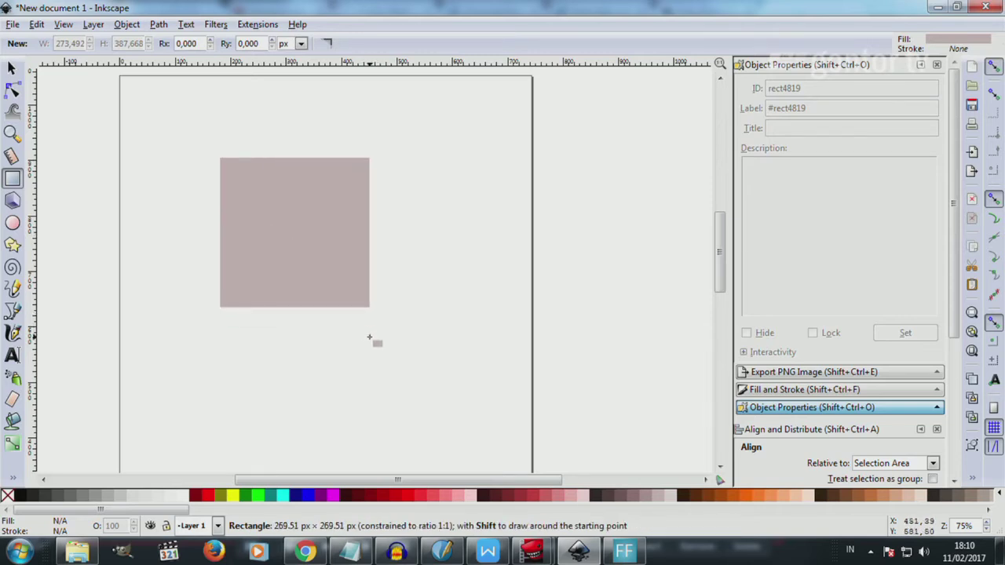
mouse_move(376, 320)
mouse_down()
mouse_move(354, 329)
mouse_move(367, 337)
mouse_up()
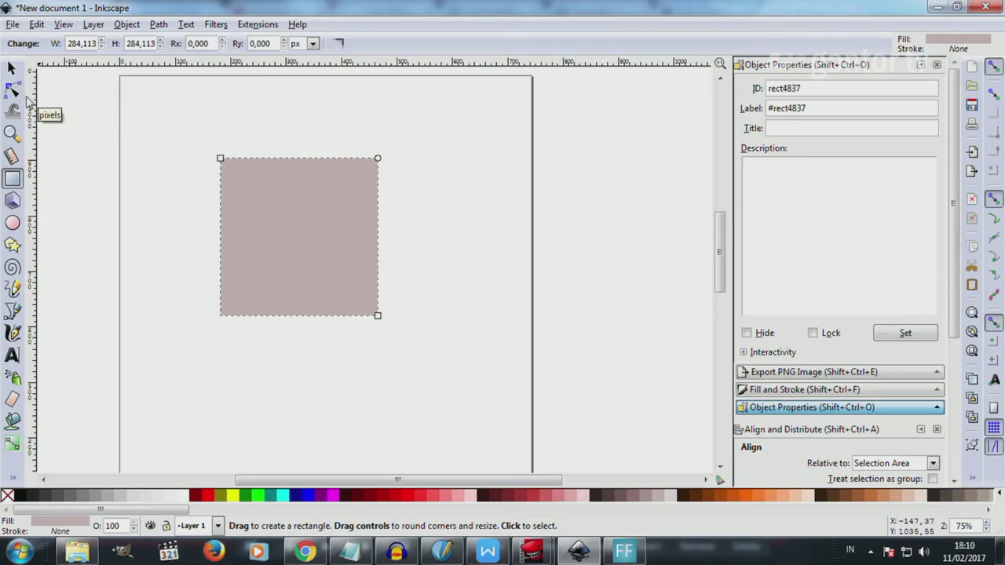
Step: Convert the square into a four-node path with Path > Object to Path
click(11, 69)
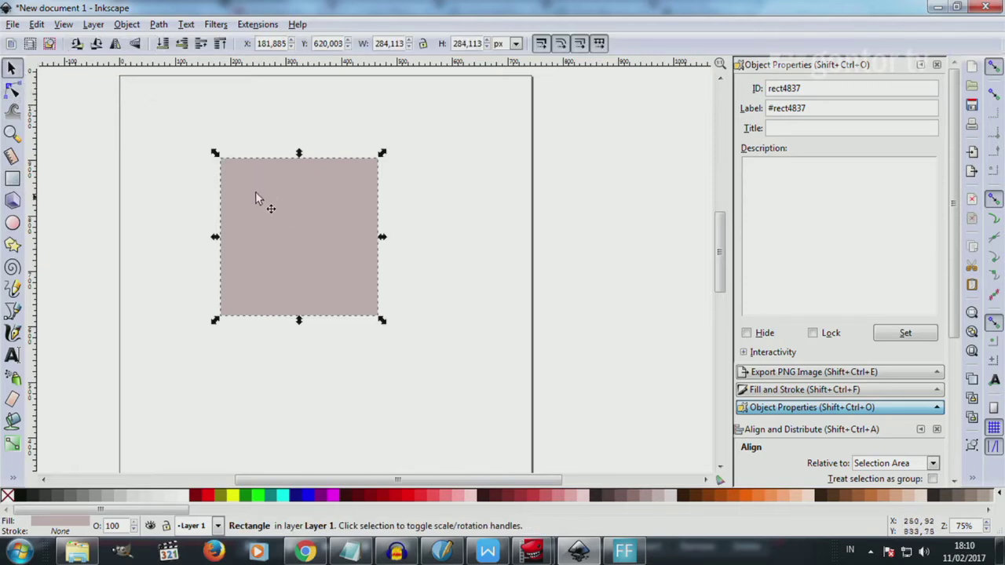
click(160, 24)
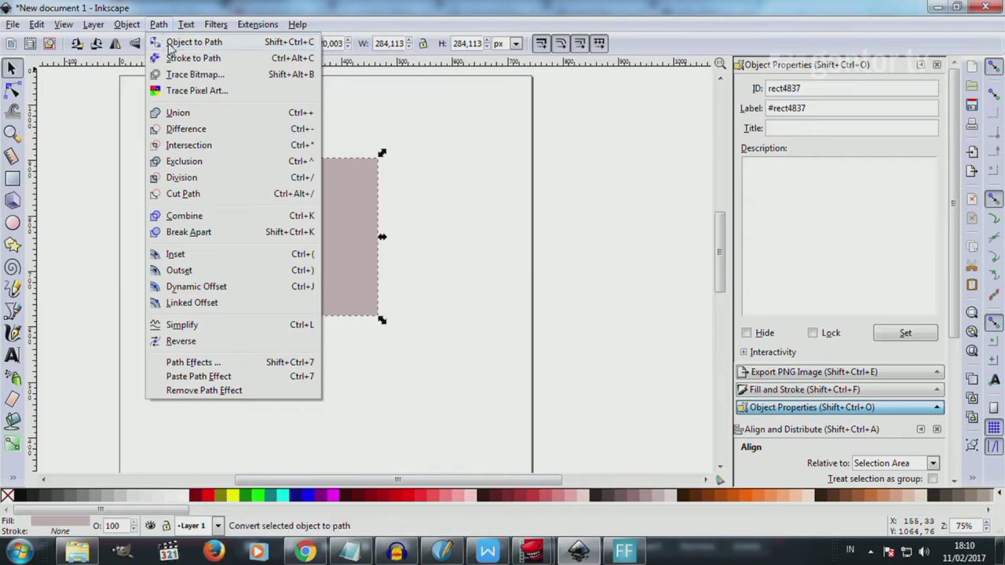
click(171, 44)
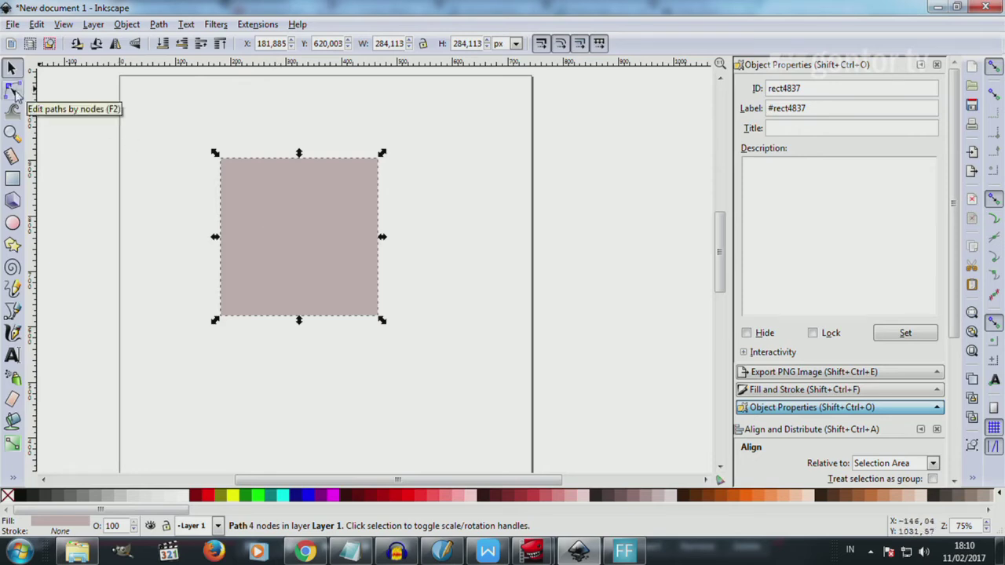
Step: Try moving the top-left corner node, then undo to restore the square
click(12, 90)
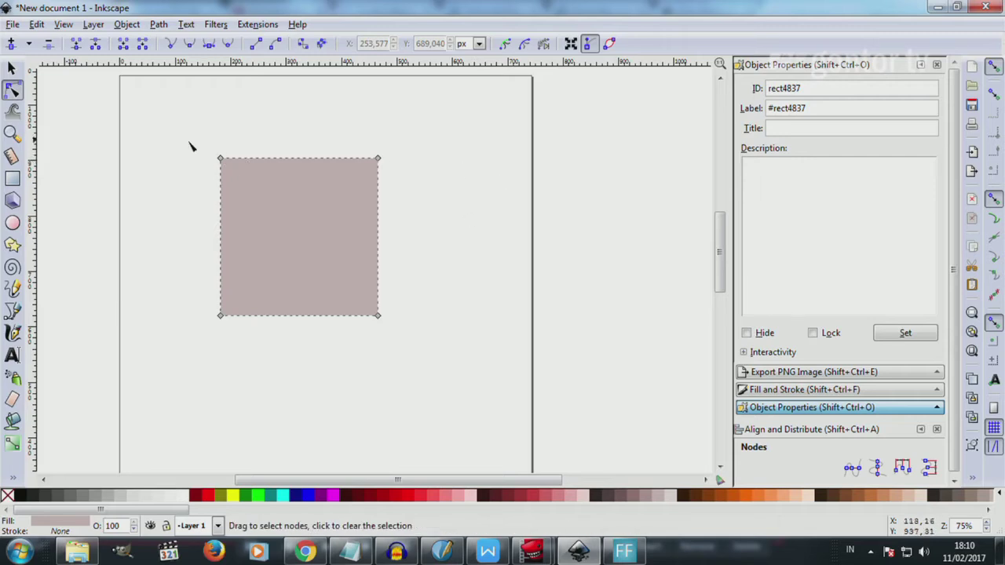
drag(221, 158, 259, 203)
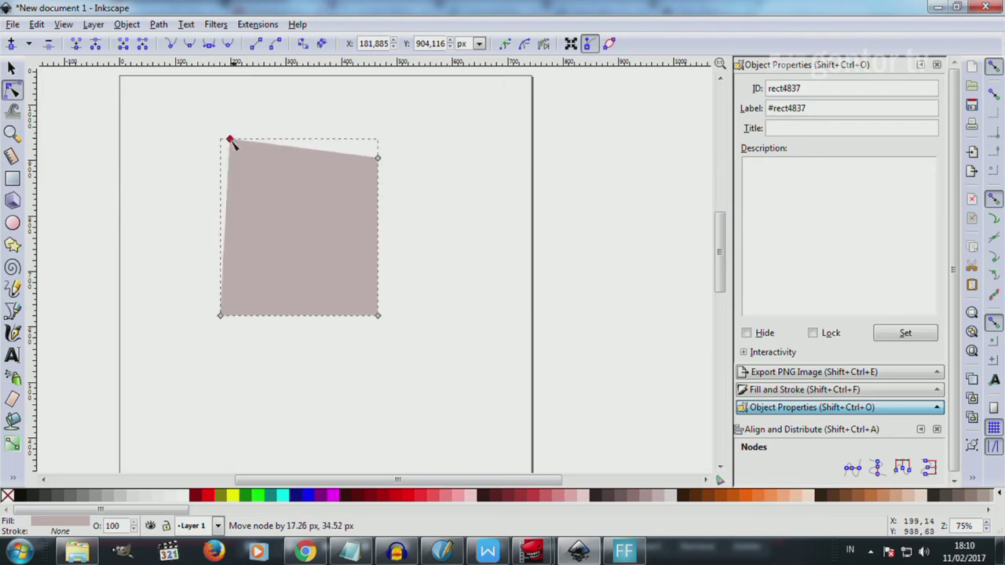
drag(259, 204, 272, 179)
key(ctrl+z)
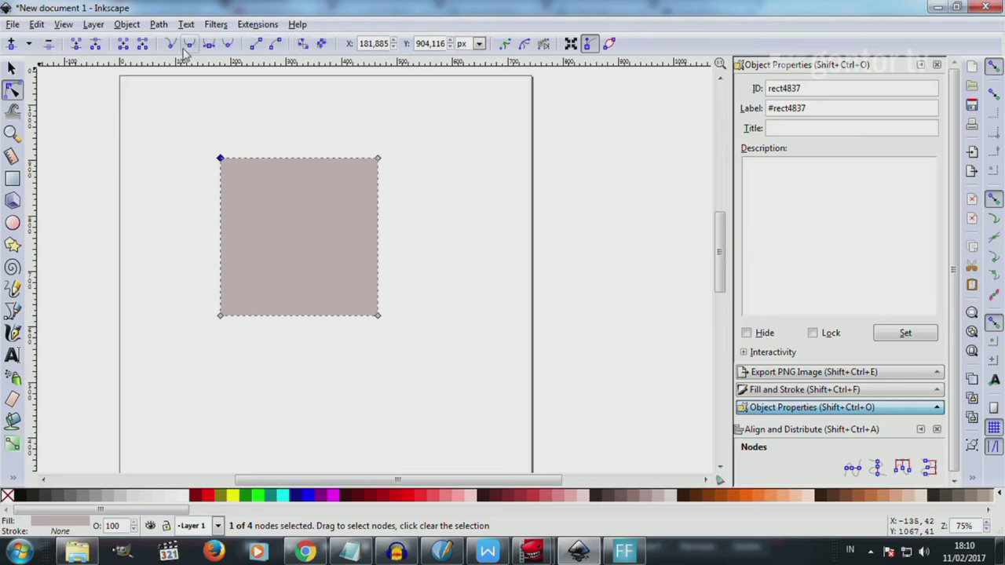
click(192, 139)
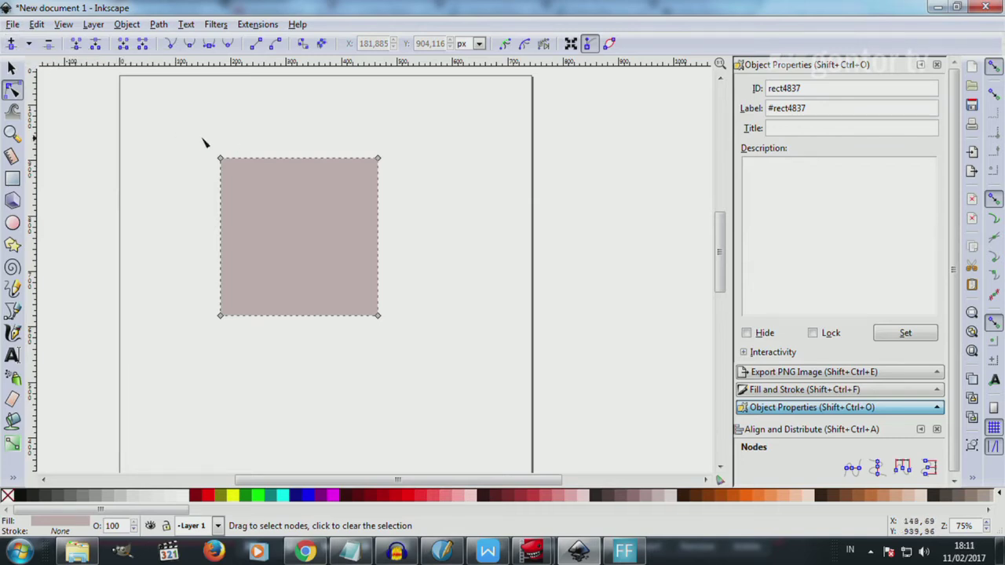
Step: Insert a node midway along the top edge and raise it into a peak
drag(192, 139, 411, 193)
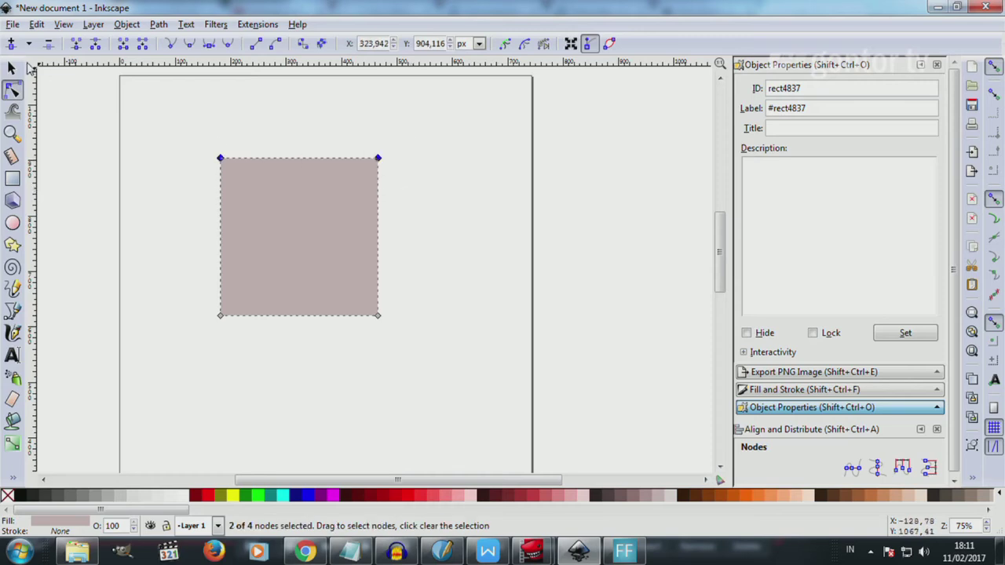
click(11, 44)
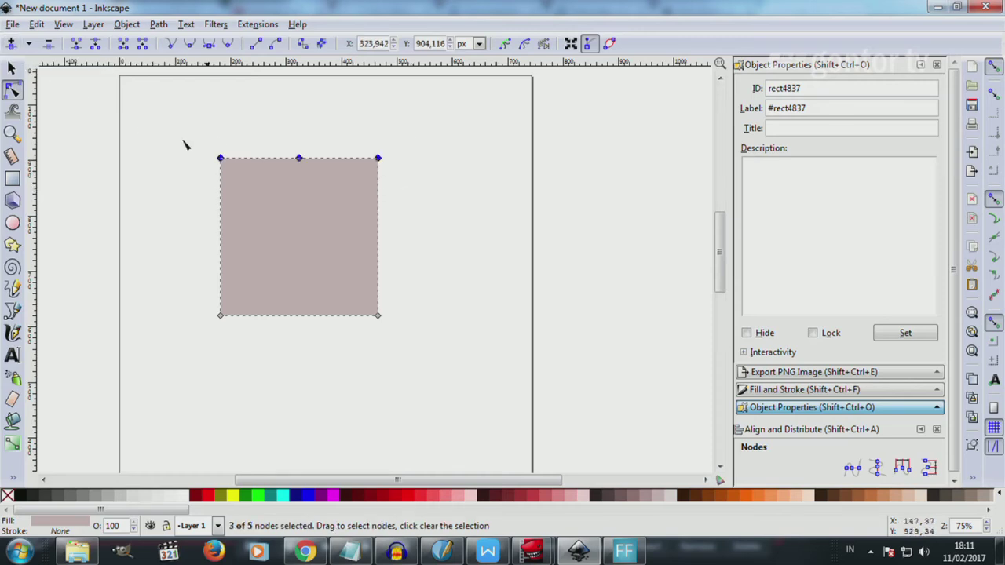
mouse_move(283, 129)
mouse_down()
mouse_move(312, 177)
mouse_move(300, 104)
mouse_move(314, 115)
mouse_up()
click(511, 202)
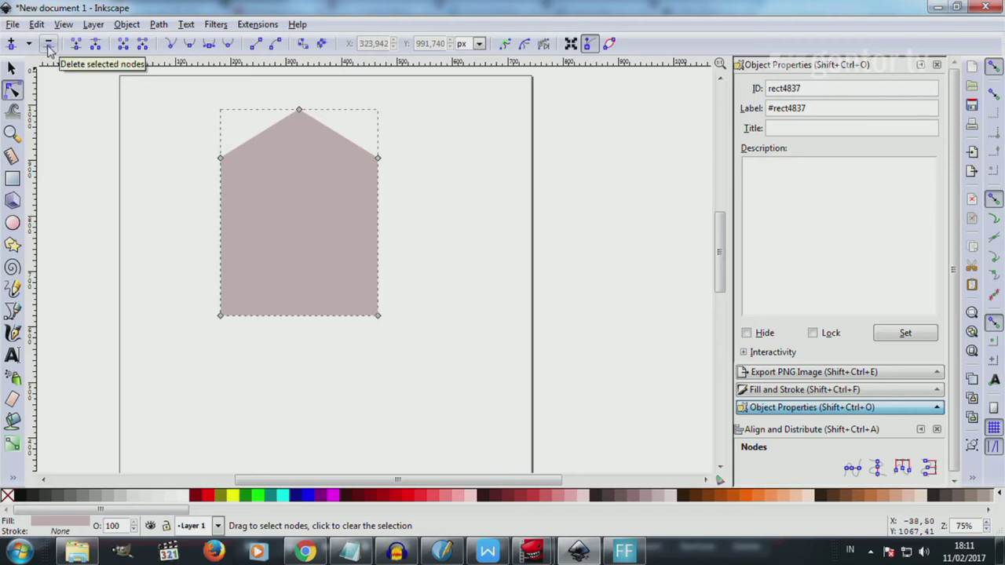
click(206, 116)
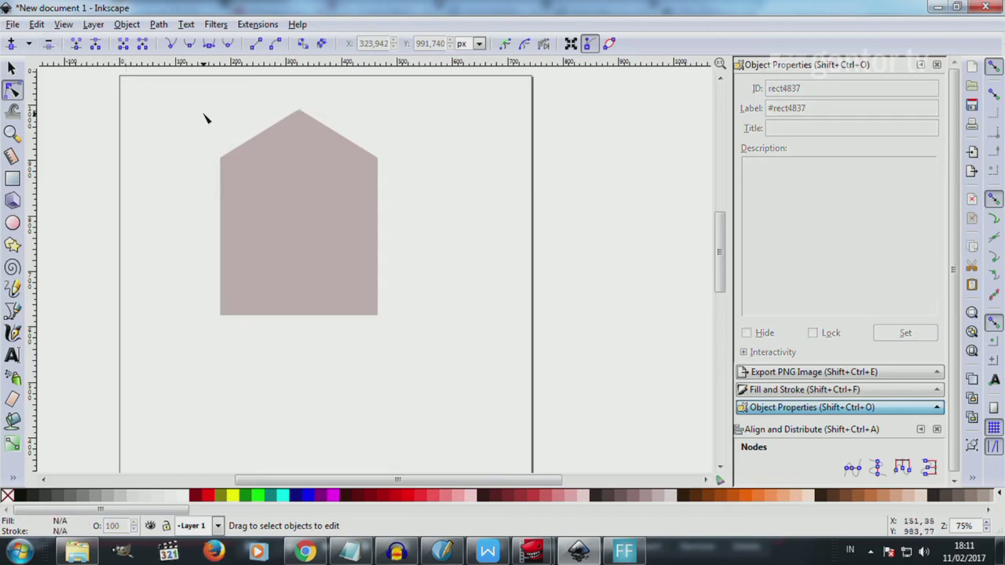
click(281, 157)
drag(253, 90, 332, 142)
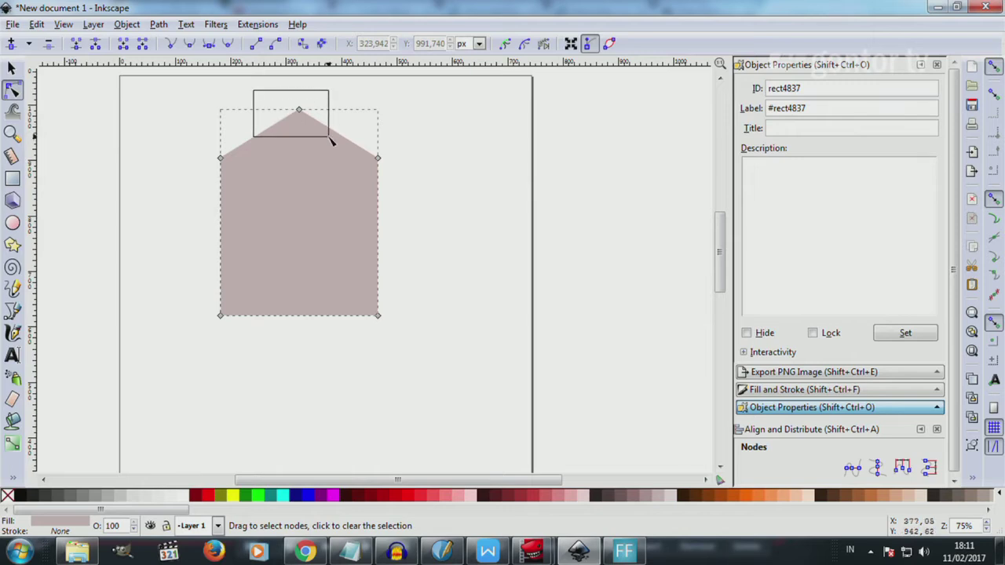
Step: Delete the peak node, then straighten the resulting curved top edge into a line
click(50, 44)
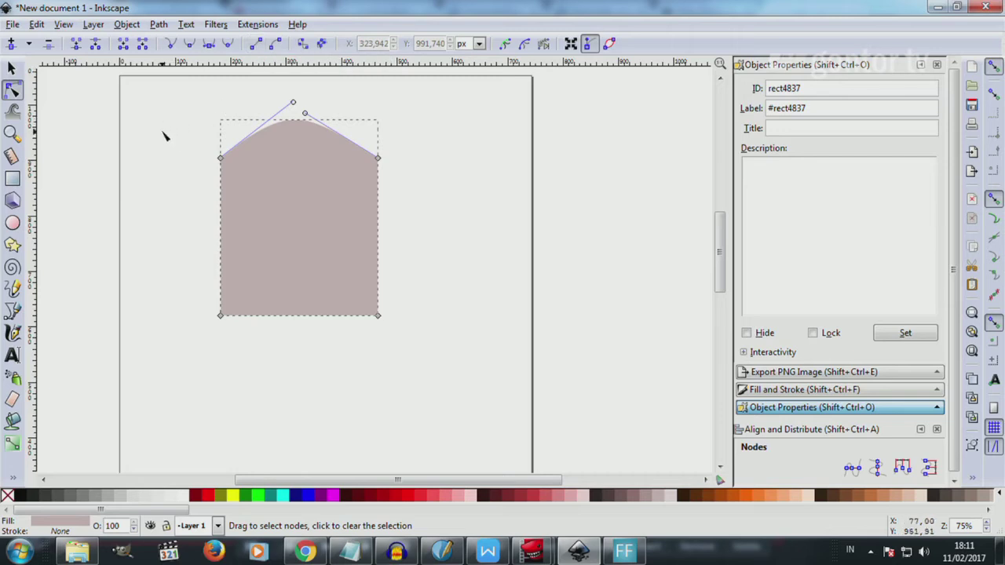
click(198, 152)
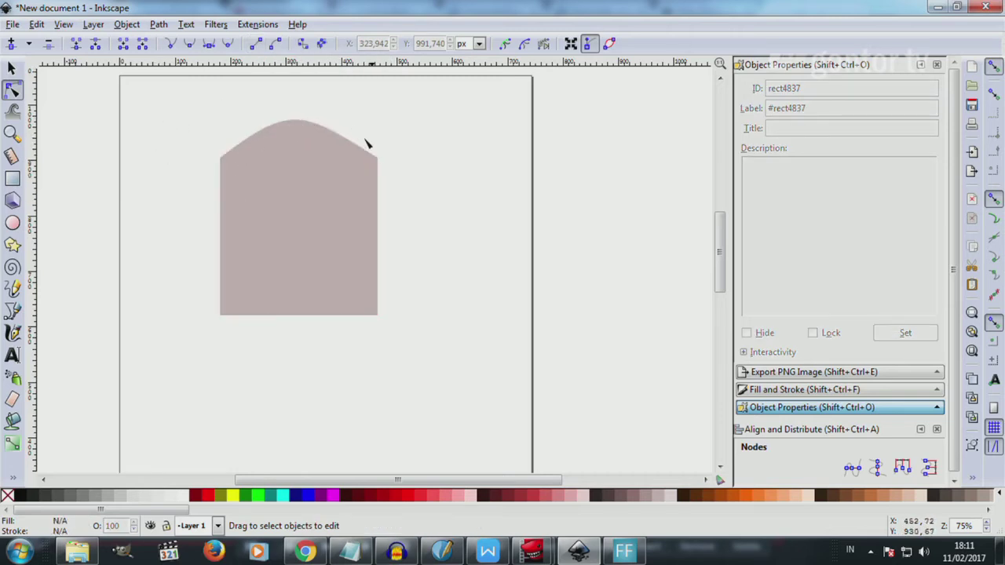
click(287, 175)
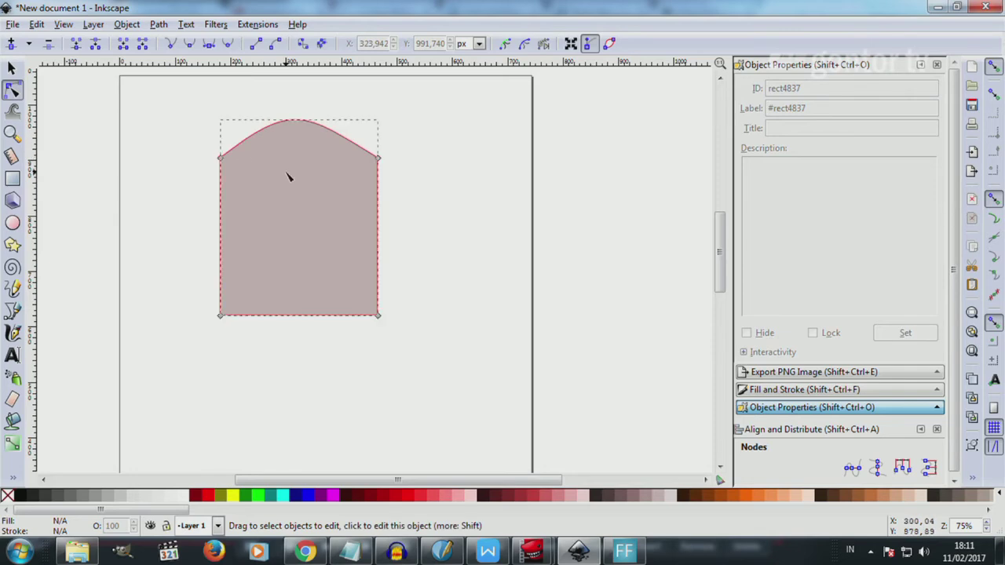
drag(155, 89, 429, 196)
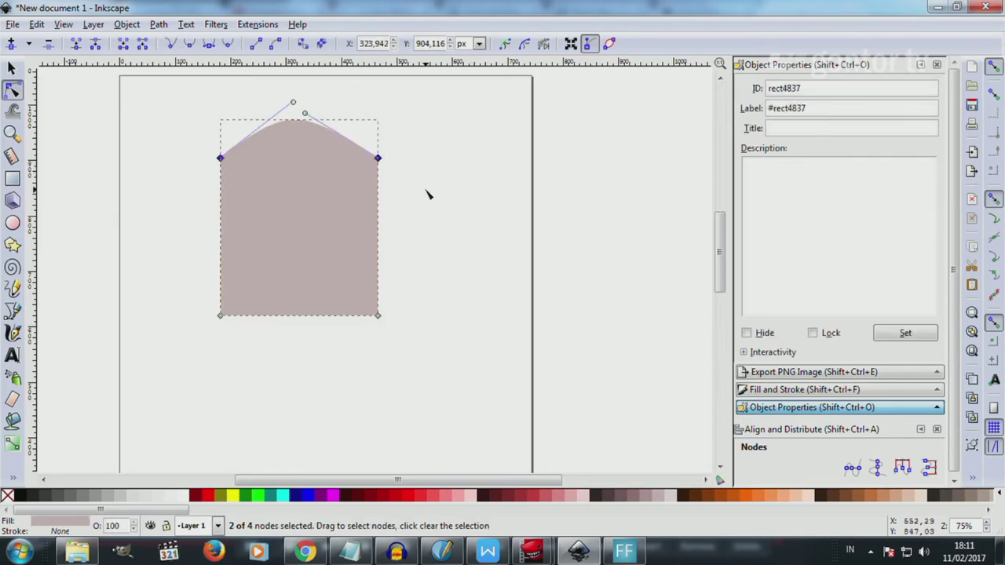
click(255, 46)
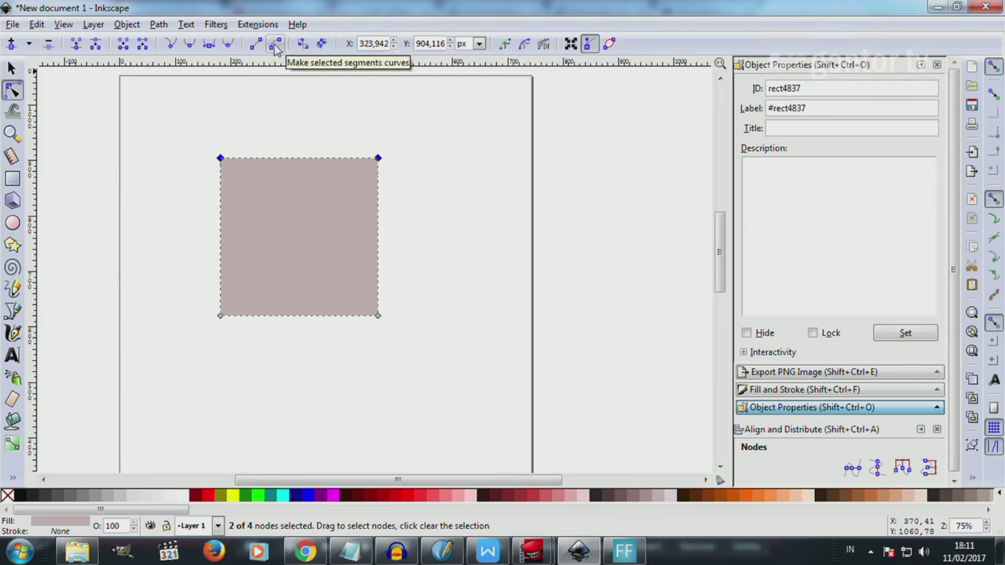
Step: Curve the top edge into an S-wave that dips left and rises right
click(276, 45)
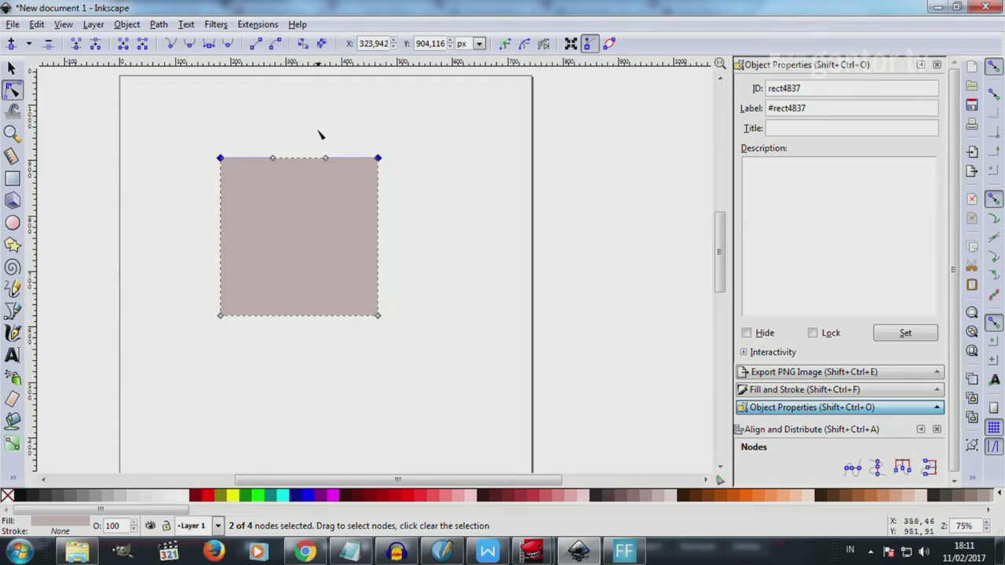
drag(328, 161, 338, 121)
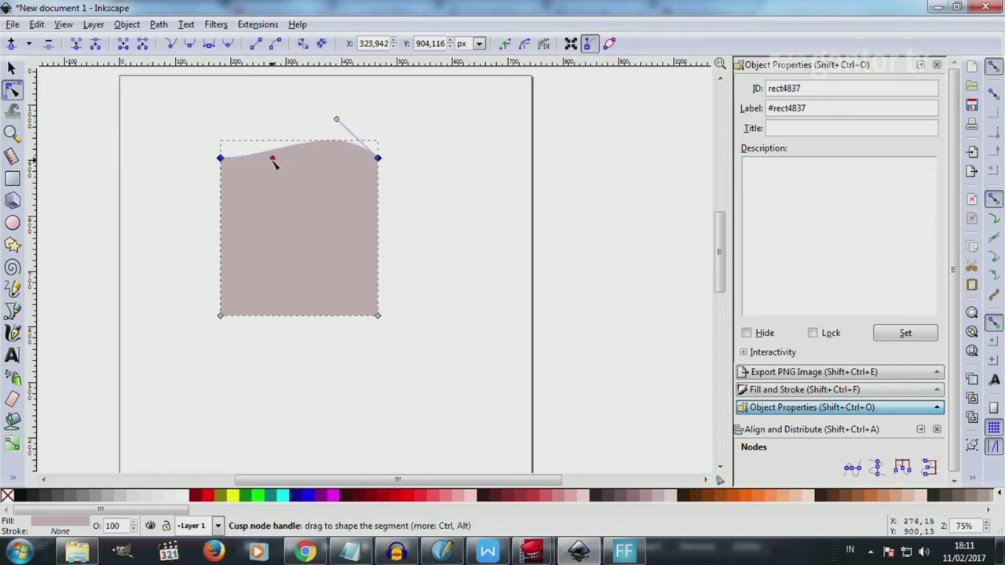
drag(273, 160, 290, 197)
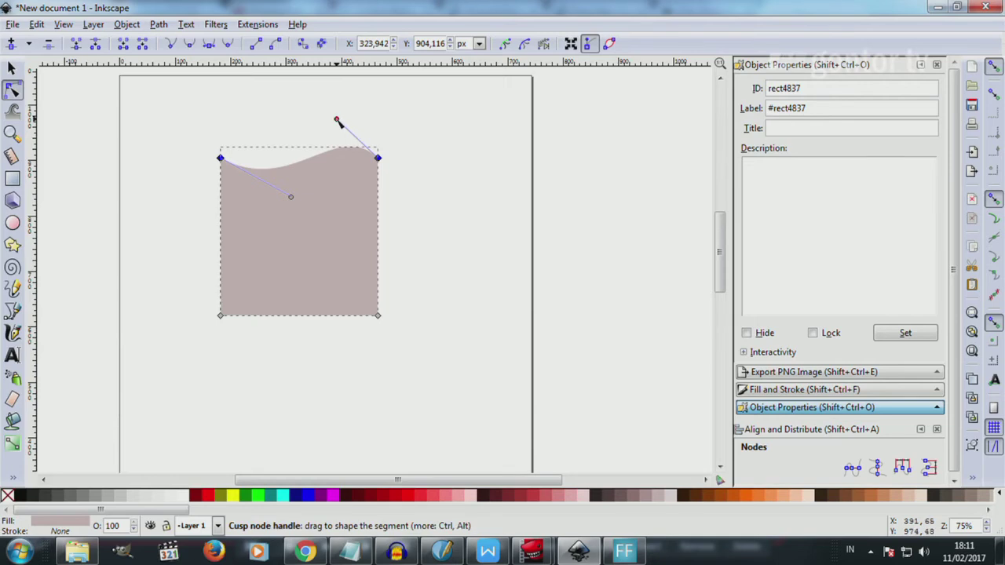
drag(336, 120, 353, 101)
click(493, 219)
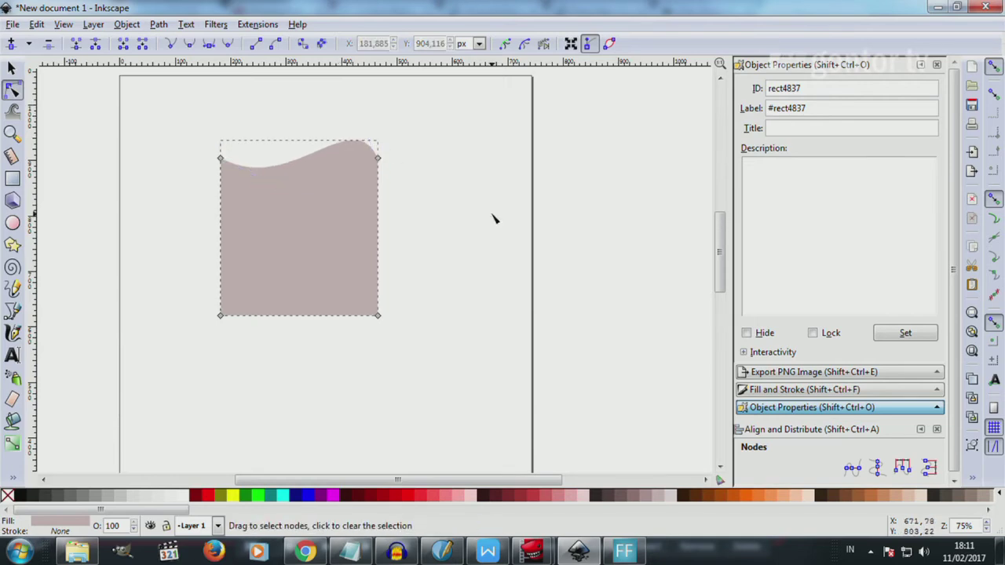
click(11, 68)
click(175, 162)
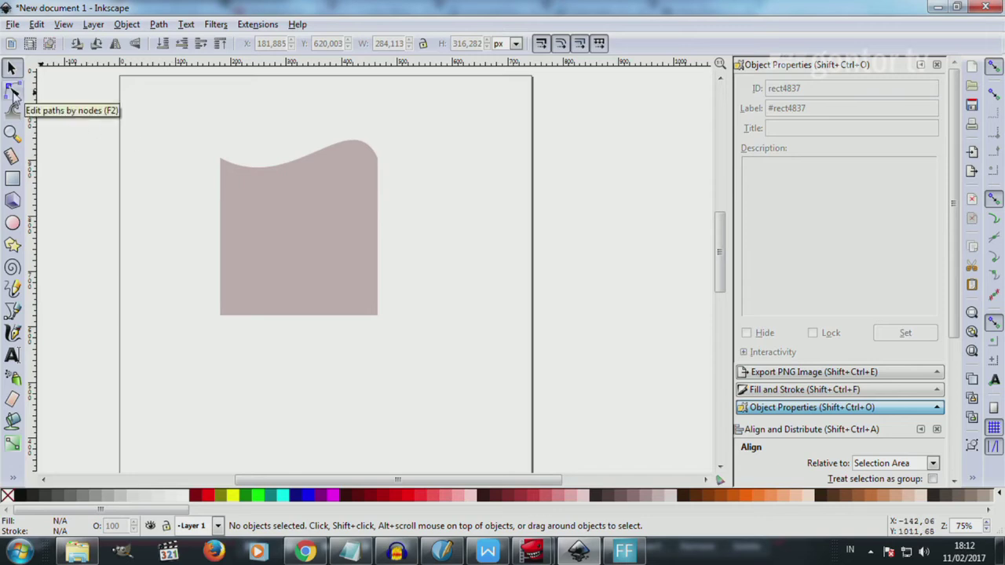
click(12, 90)
click(296, 207)
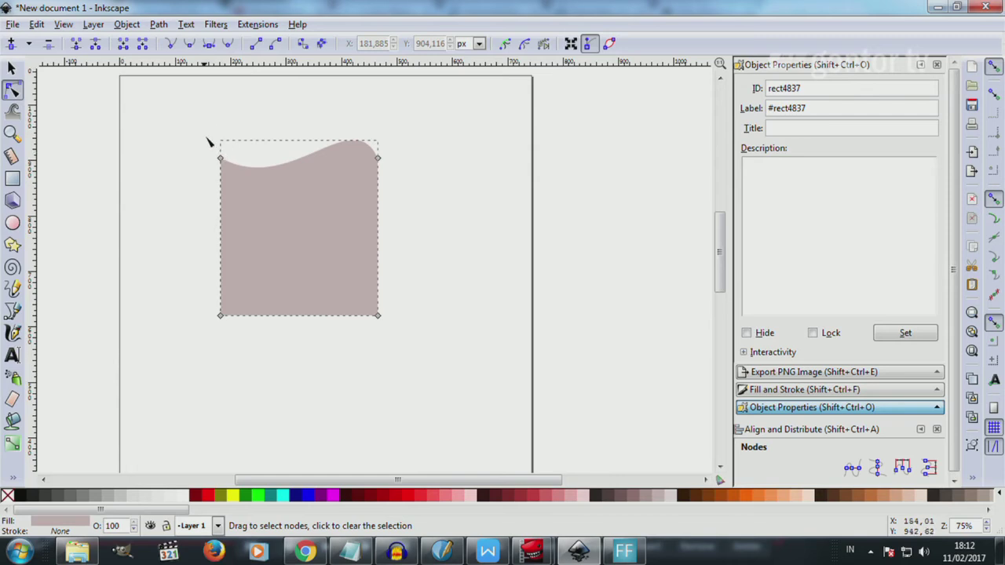
Step: Make the top-left node smooth and adjust its handle to round the top into a dome
drag(193, 132, 258, 196)
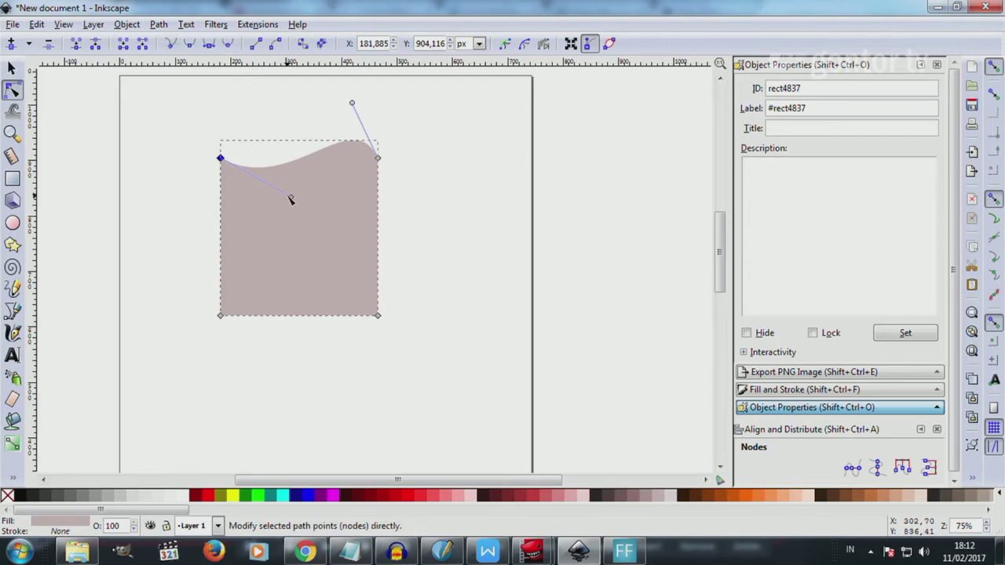
mouse_move(291, 197)
mouse_down()
mouse_move(269, 222)
mouse_move(276, 168)
mouse_move(263, 214)
mouse_up()
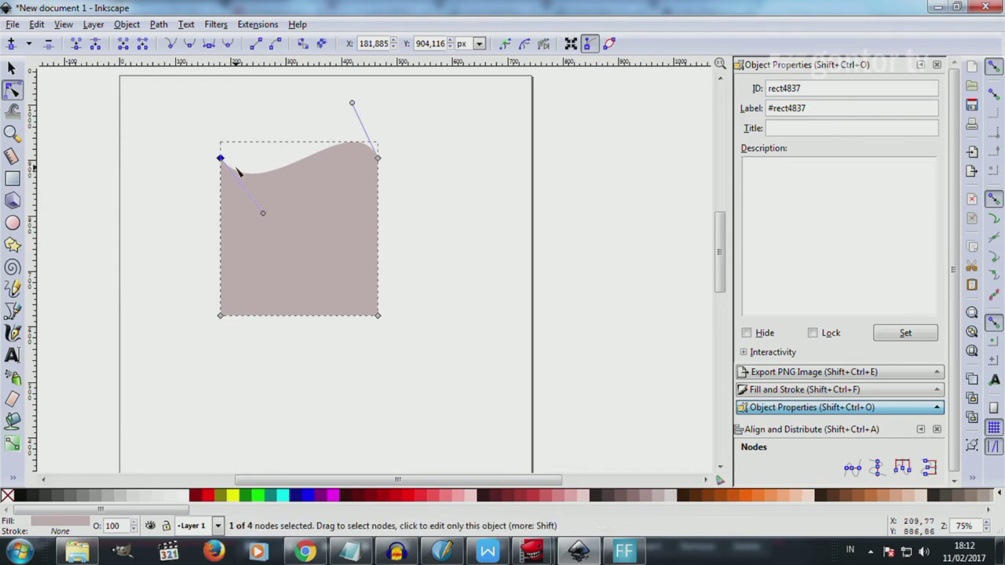
click(191, 45)
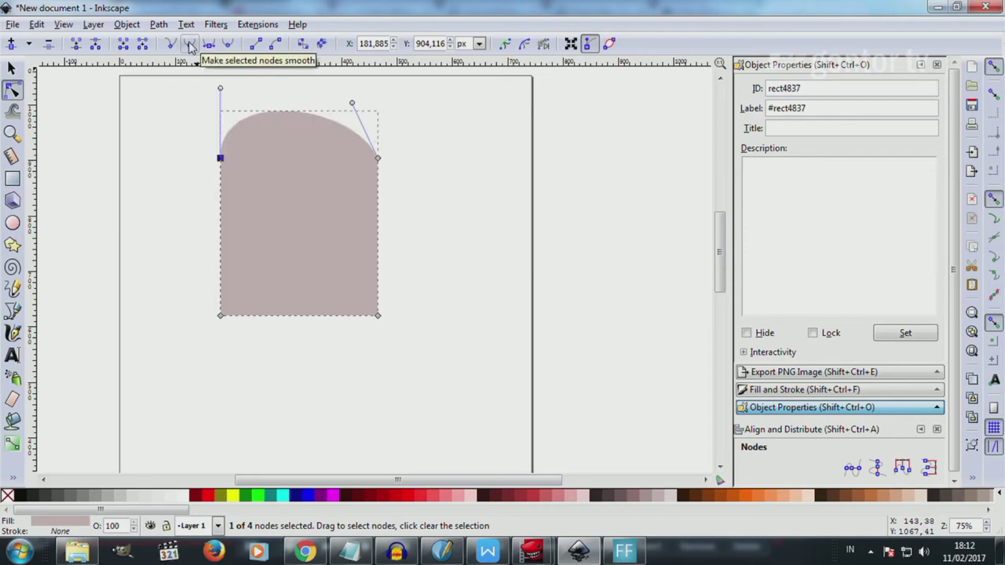
mouse_move(220, 89)
mouse_down()
mouse_move(255, 98)
mouse_move(221, 95)
mouse_up()
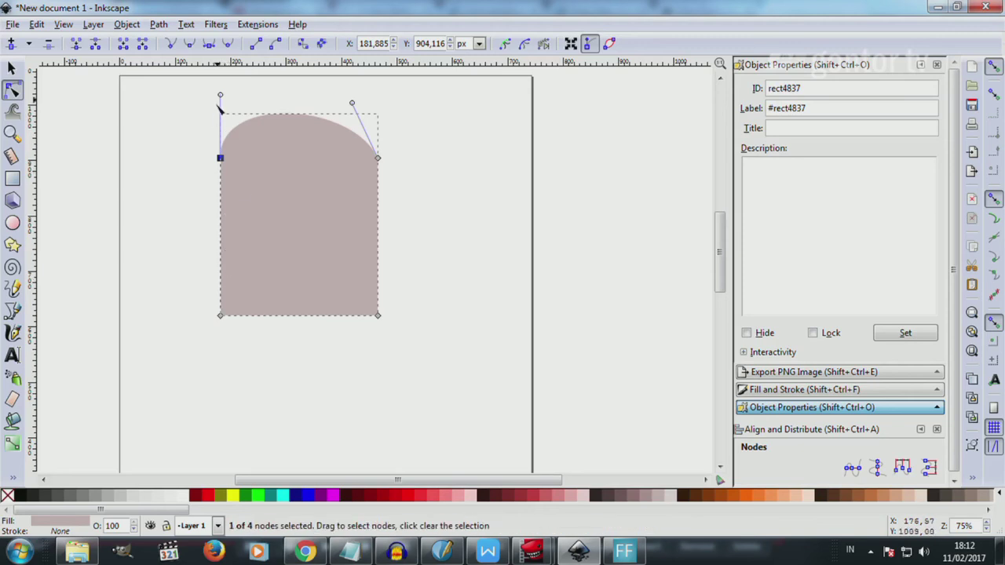
drag(221, 95, 220, 114)
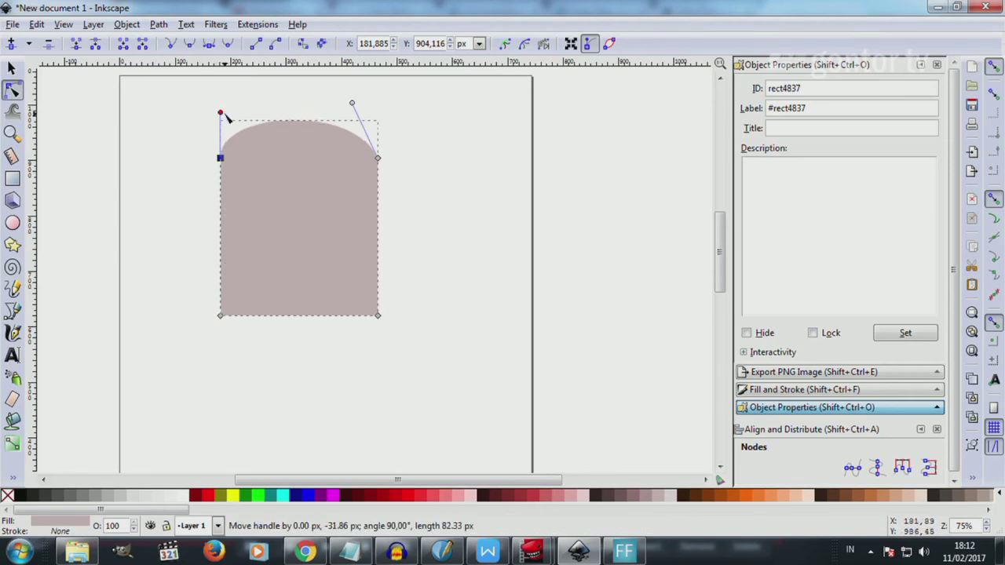
click(186, 154)
drag(171, 135, 440, 365)
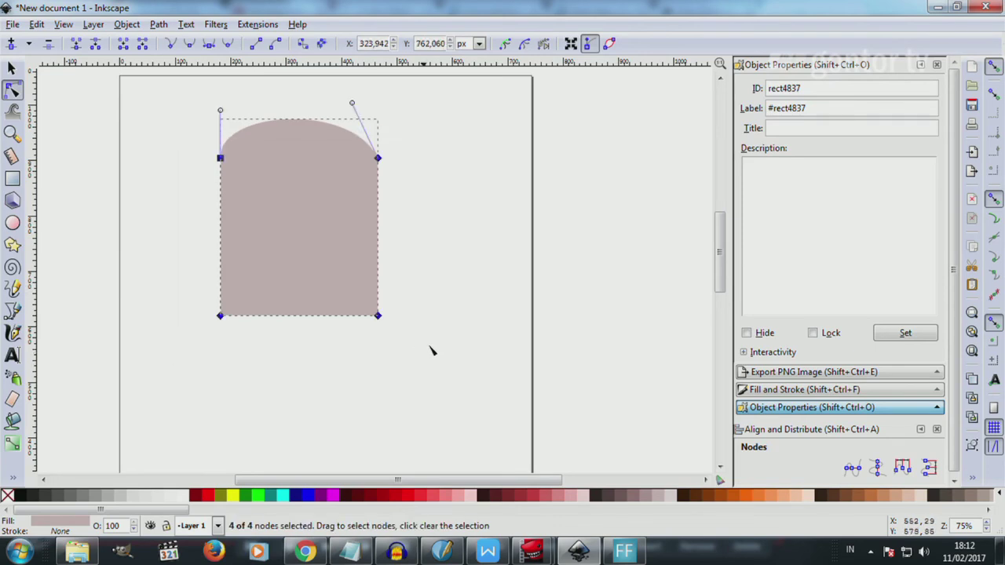
Step: Make all segments curves and pull the top-left node's handles outward
click(277, 45)
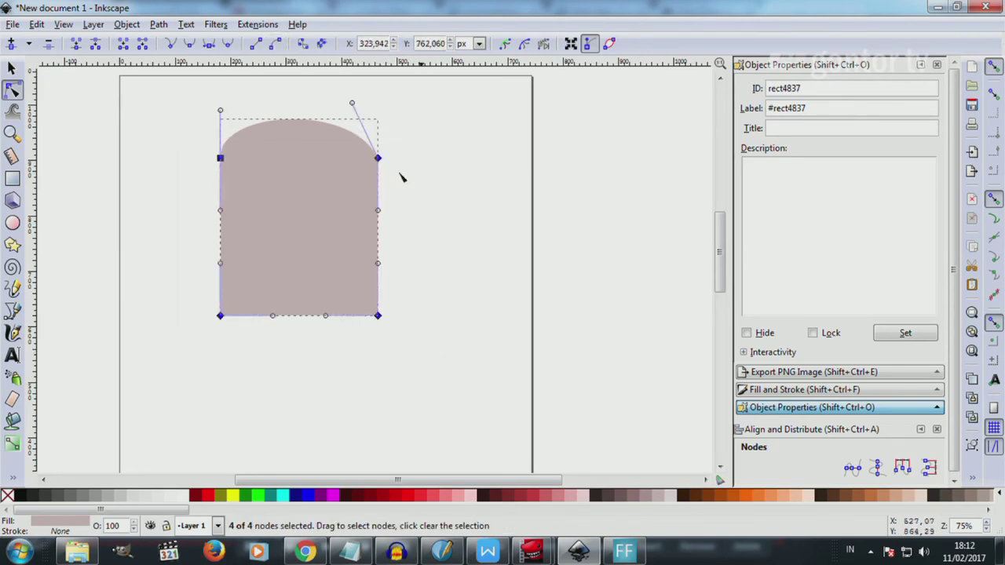
click(470, 202)
drag(184, 135, 247, 175)
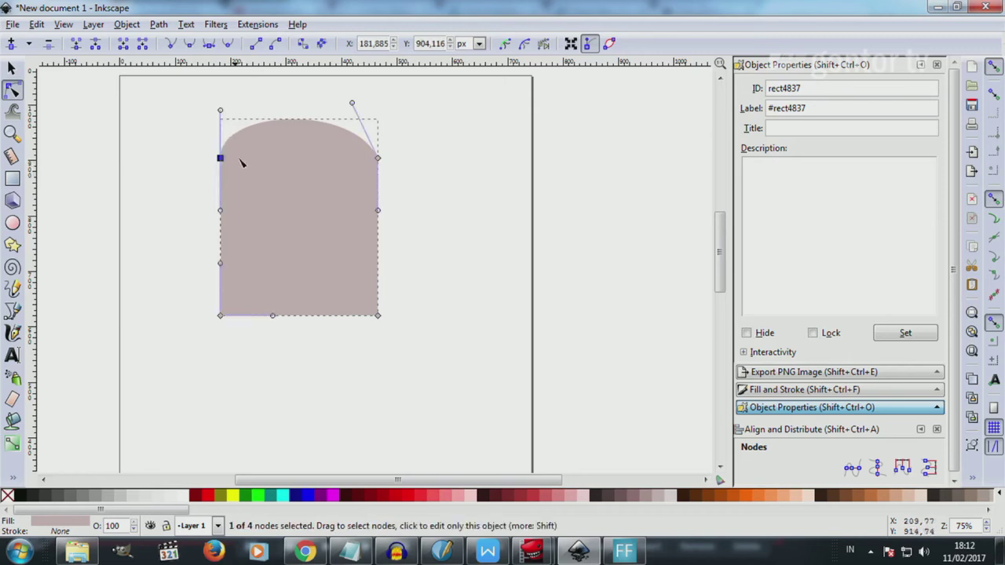
mouse_move(220, 115)
mouse_down()
mouse_move(258, 125)
mouse_move(220, 85)
mouse_move(259, 99)
mouse_move(287, 148)
mouse_move(267, 123)
mouse_up()
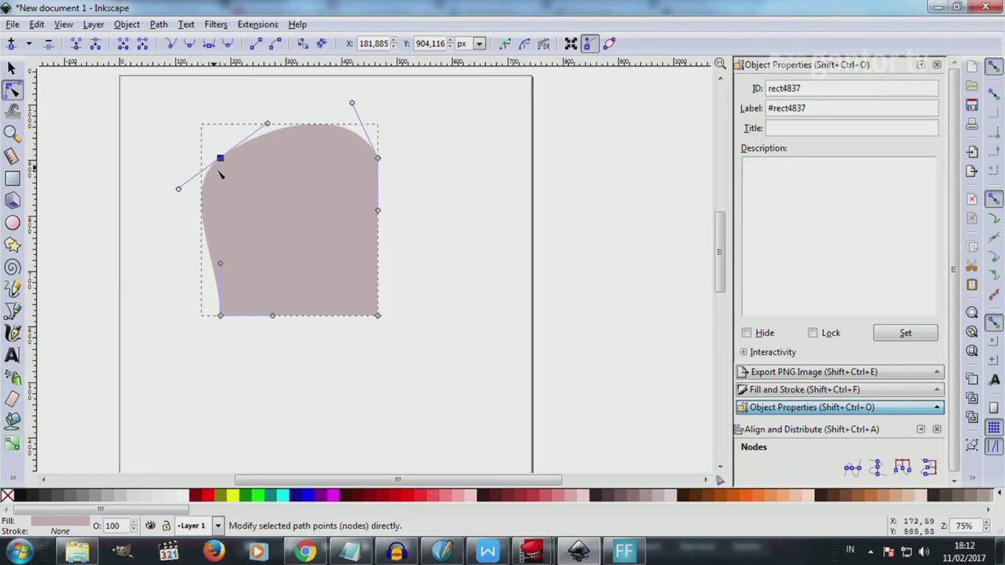
mouse_move(267, 124)
mouse_down()
mouse_move(254, 136)
mouse_move(313, 91)
mouse_up()
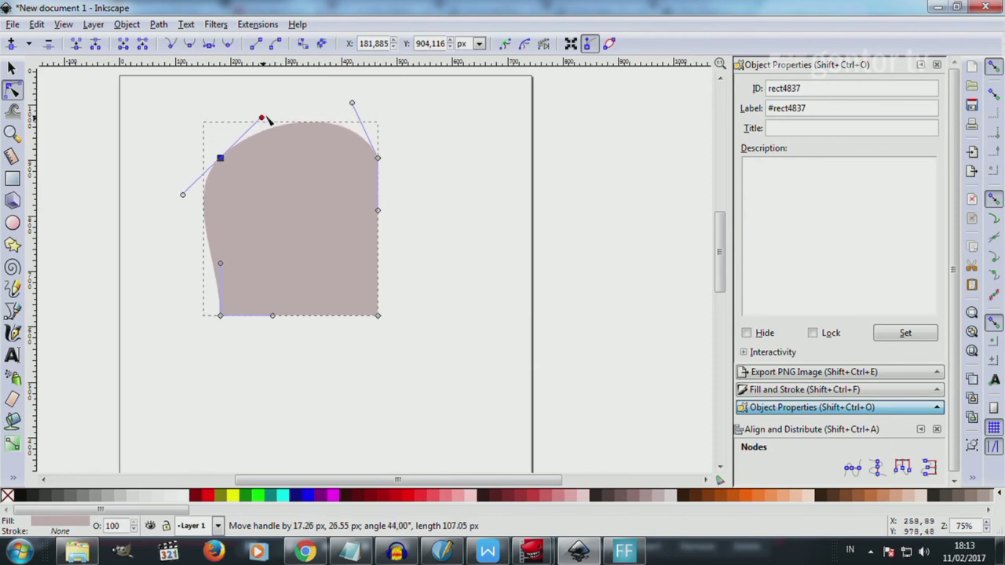
drag(305, 94, 292, 100)
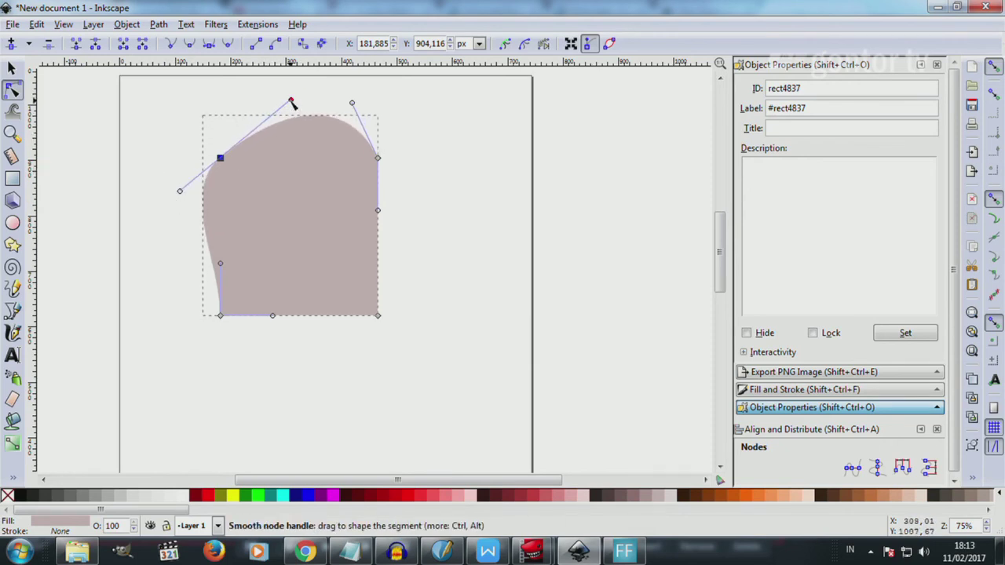
drag(291, 103, 298, 101)
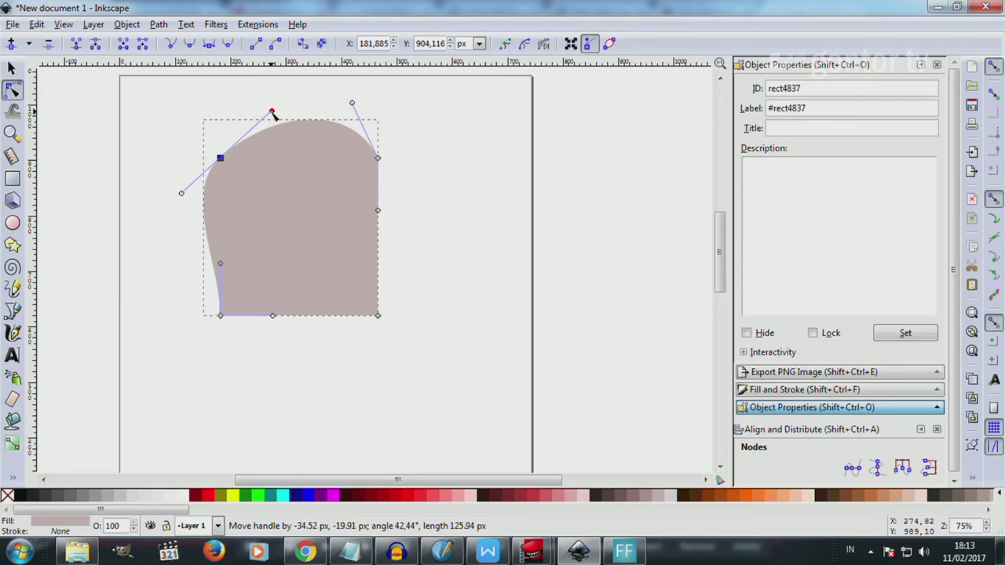
Step: Make the top-left node symmetric and reshape its handles into an outward bulge
click(208, 45)
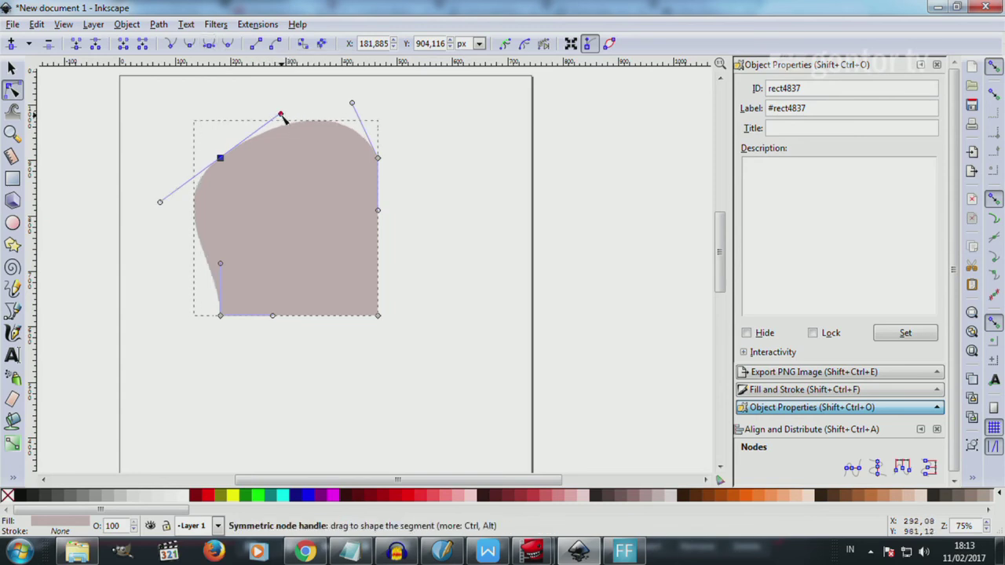
drag(281, 116, 257, 127)
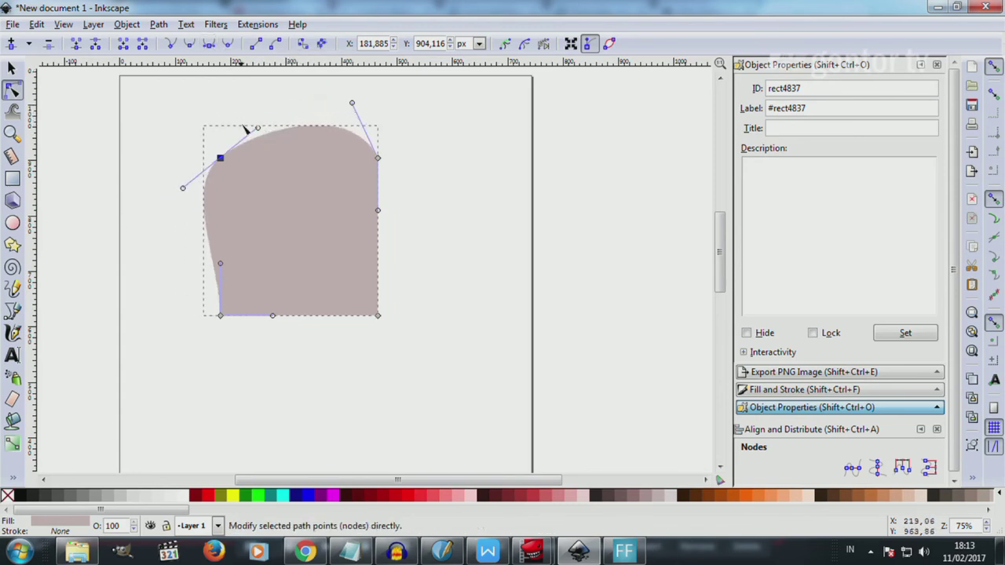
mouse_move(258, 128)
mouse_down()
mouse_move(287, 110)
mouse_move(277, 106)
mouse_up()
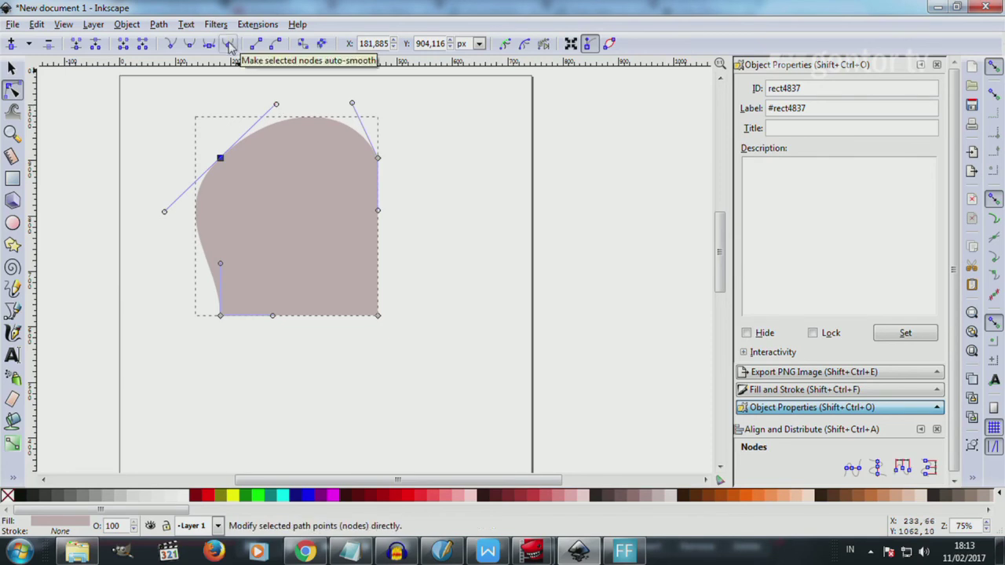
Step: Set the blob's top-left node to auto-smooth
click(229, 45)
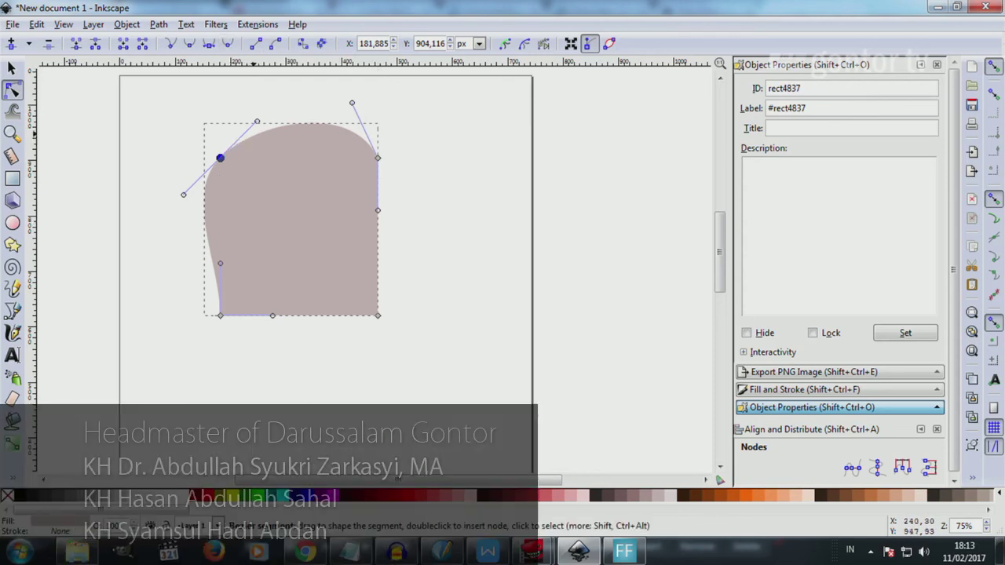